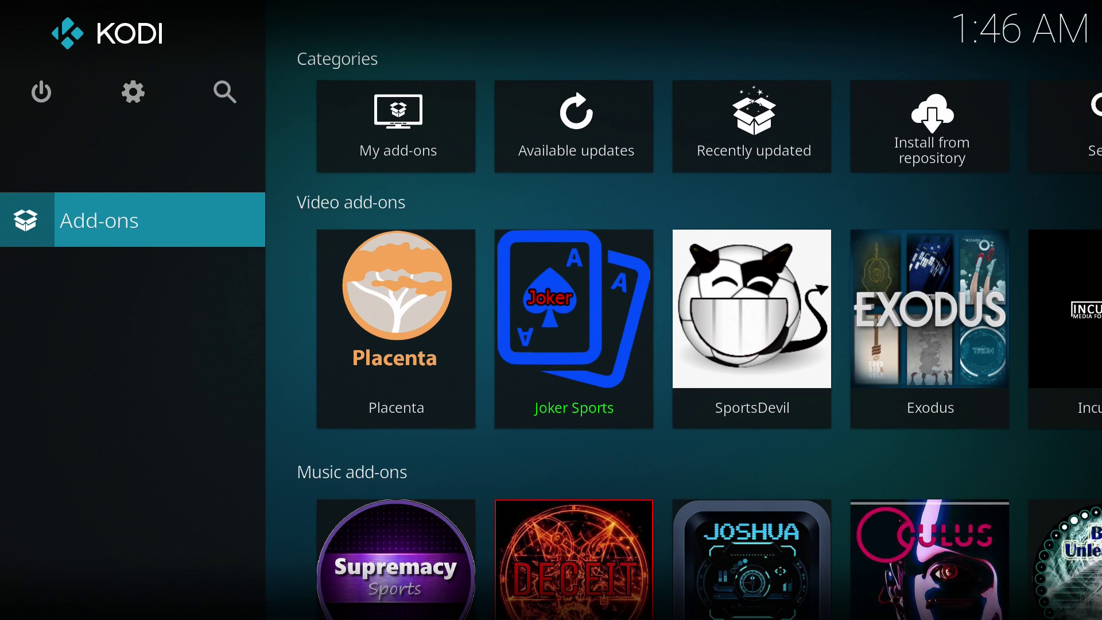
Exit Kodi through its power options.
key(Up)
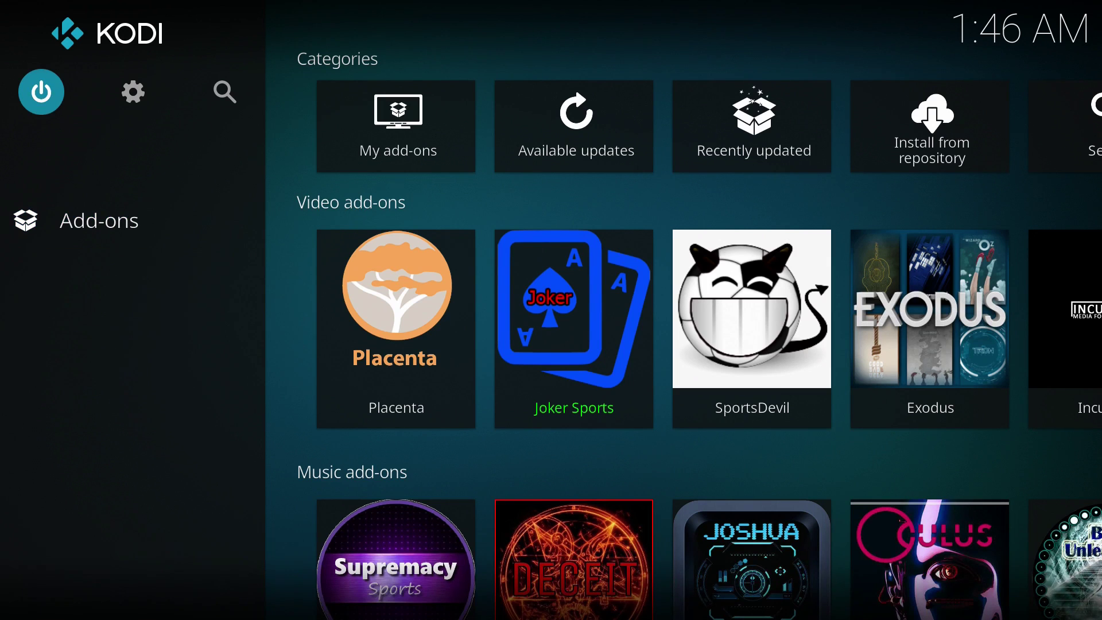
key(Return)
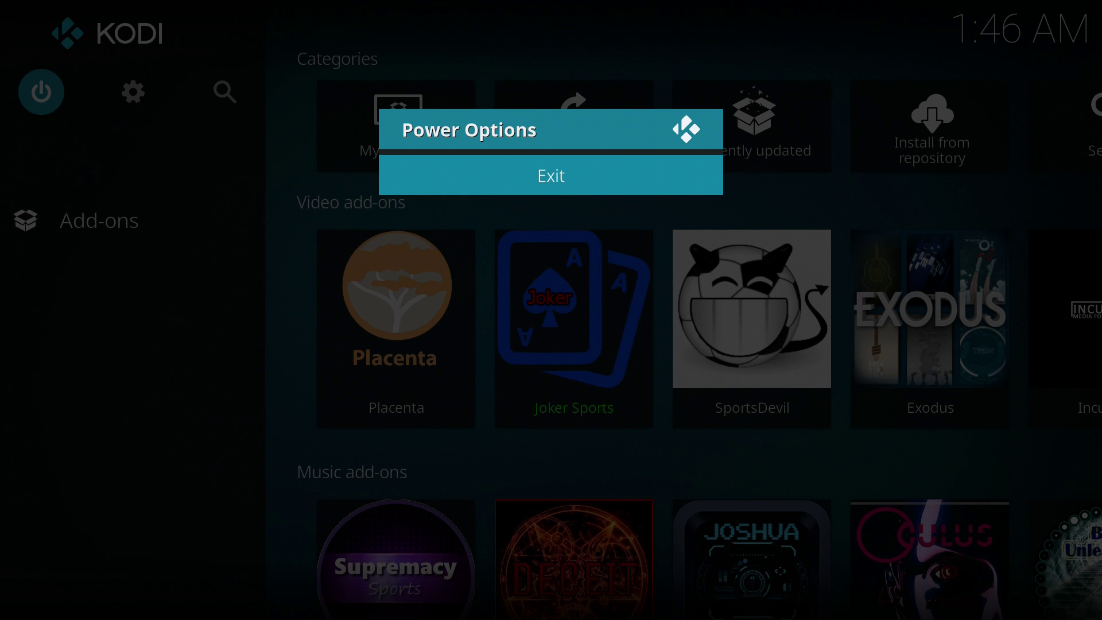
key(Return)
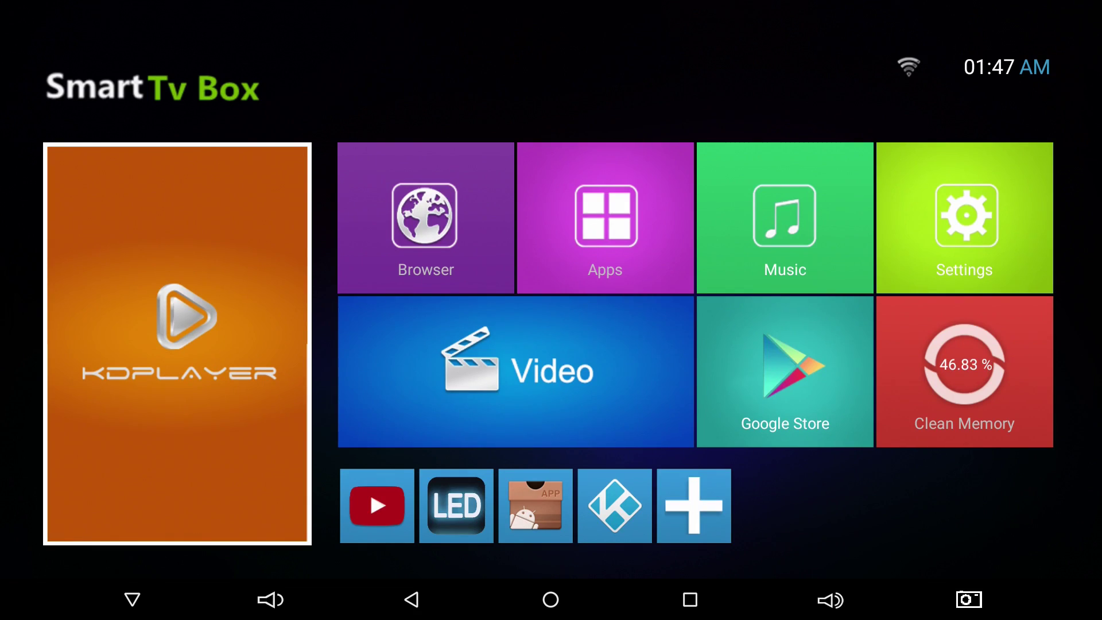
Relaunch Kodi from the TV box home screen.
key(Right)
key(Left)
key(Right)
key(Right)
key(Right)
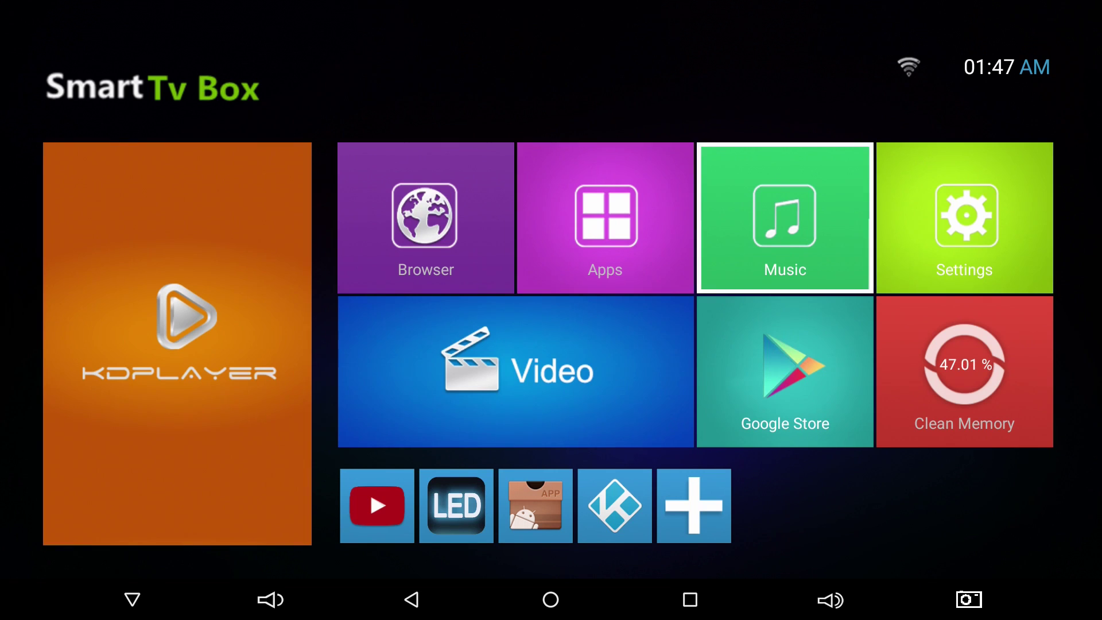
key(Left)
key(Left)
key(Left)
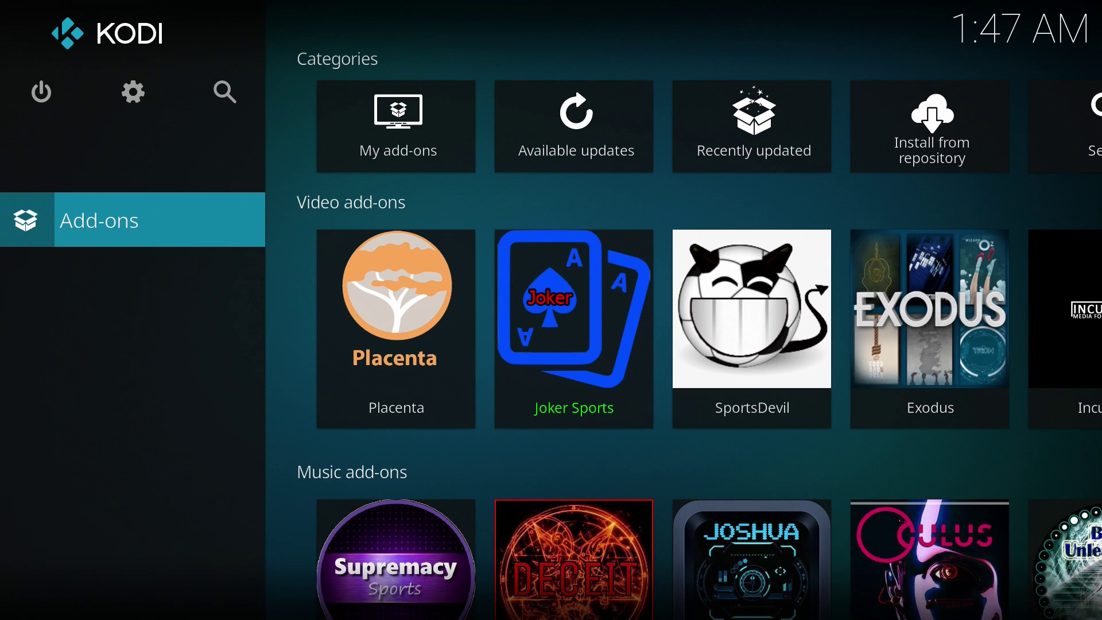
View the available add-on updates and return to the Kodi home screen.
key(Right)
key(Right)
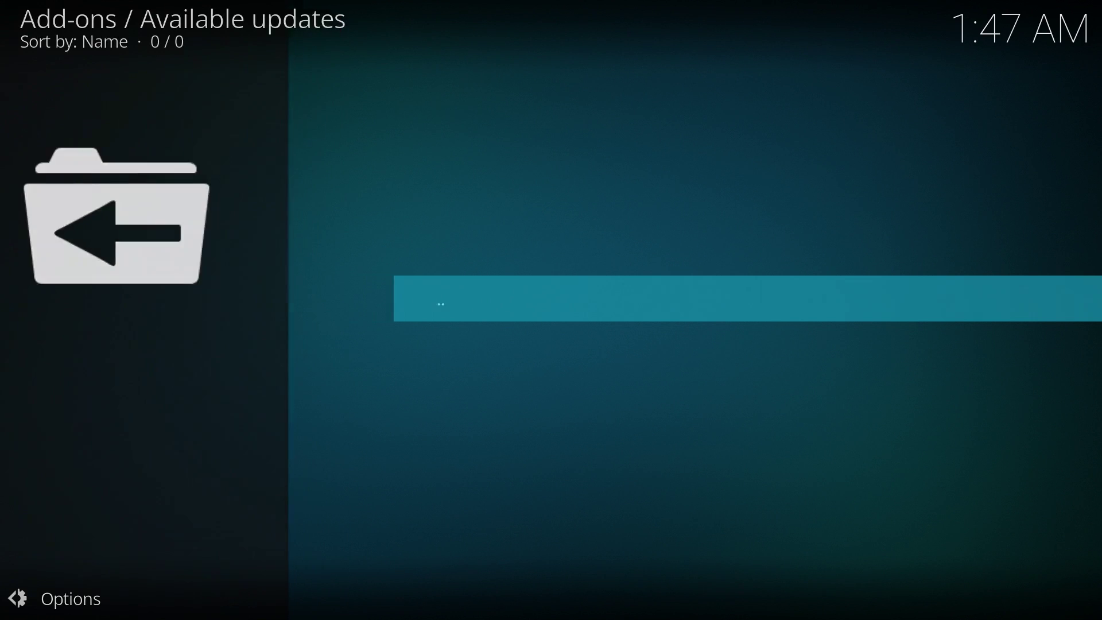
key(Left)
key(Left)
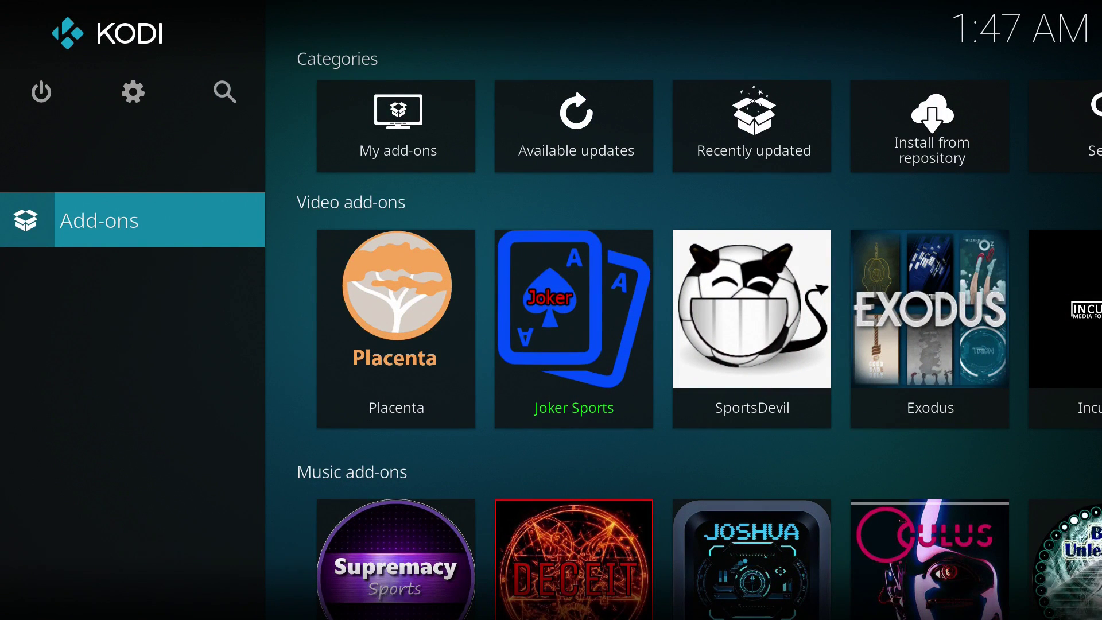
Check for add-on updates from the options of the Available updates list.
key(Right)
key(Right)
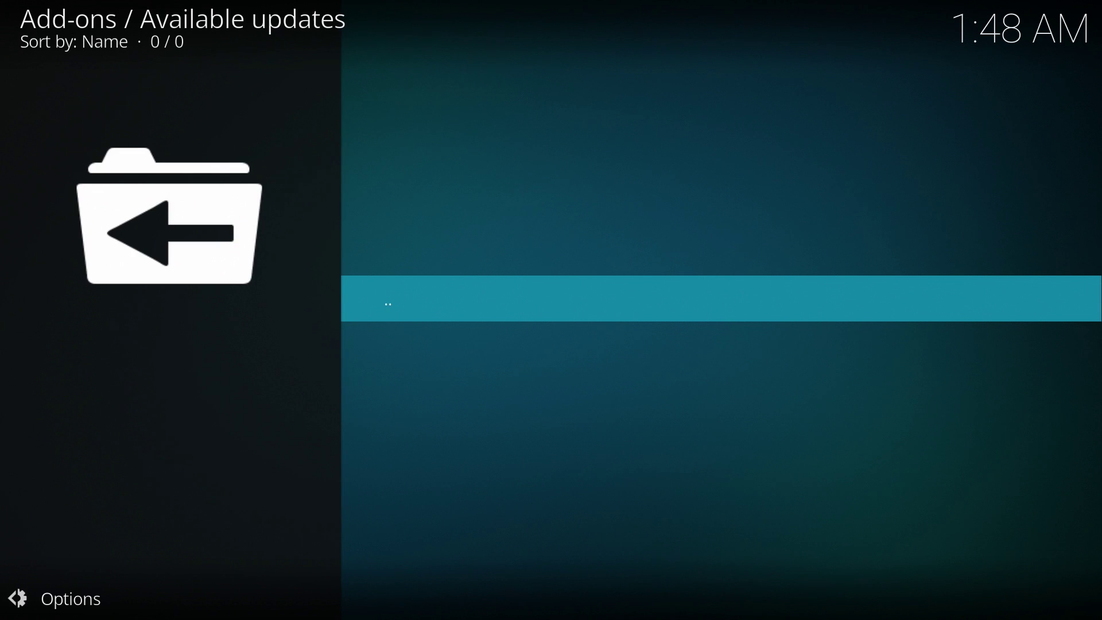
key(Left)
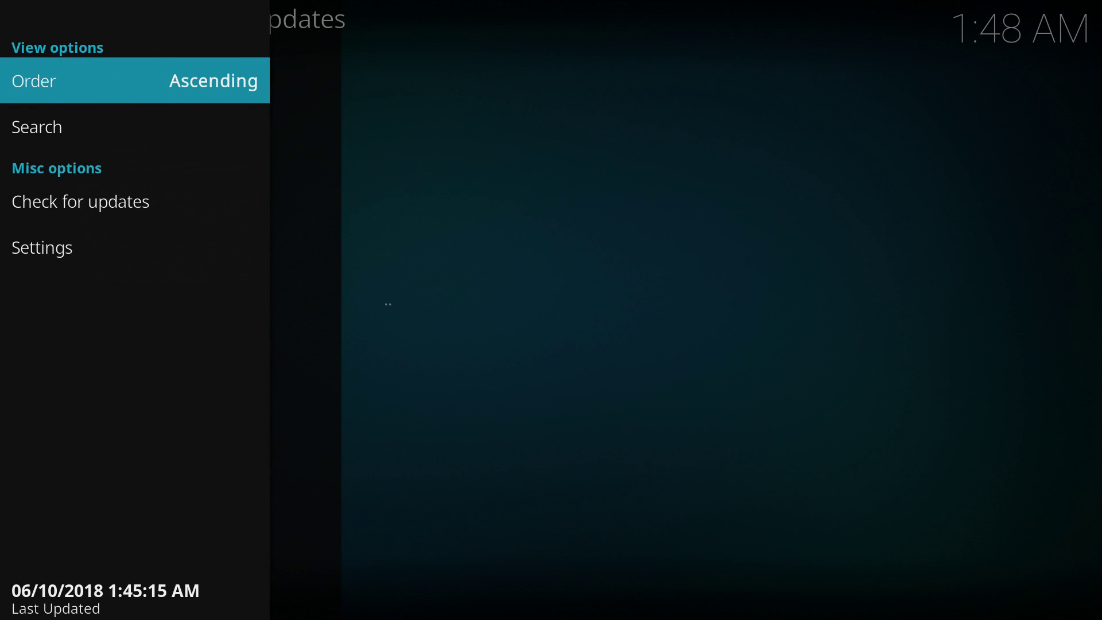
key(Down)
key(Down)
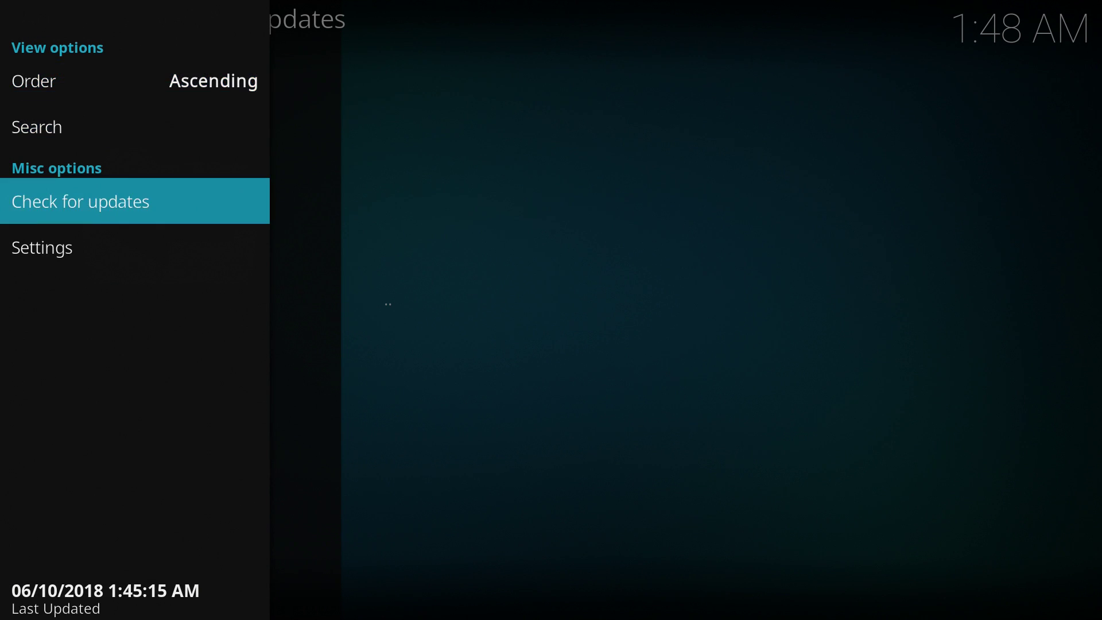
key(Return)
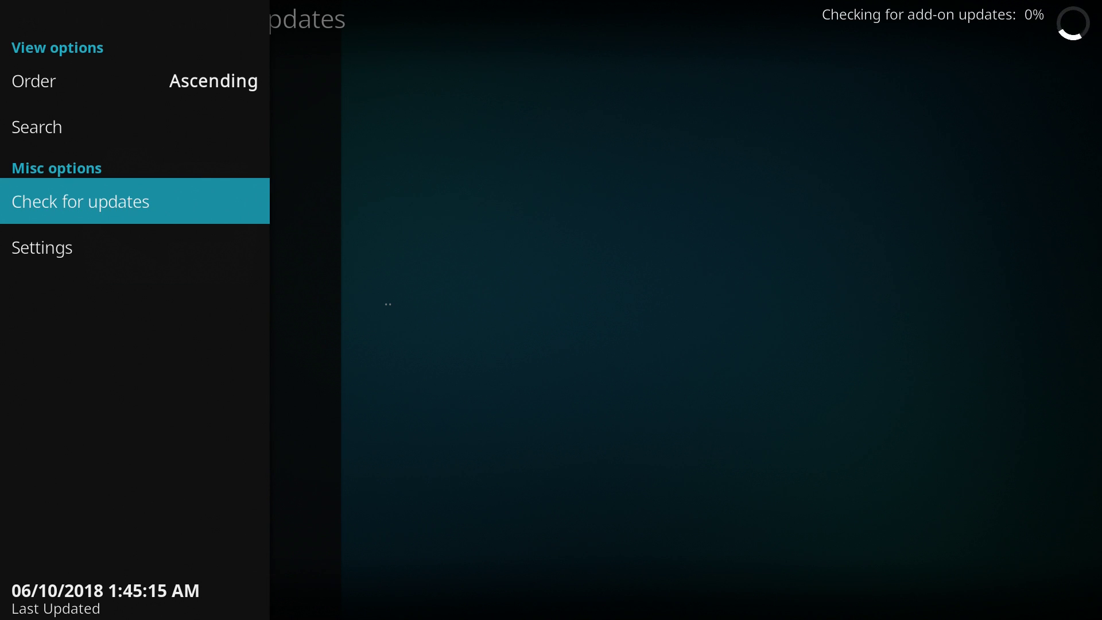
key(Right)
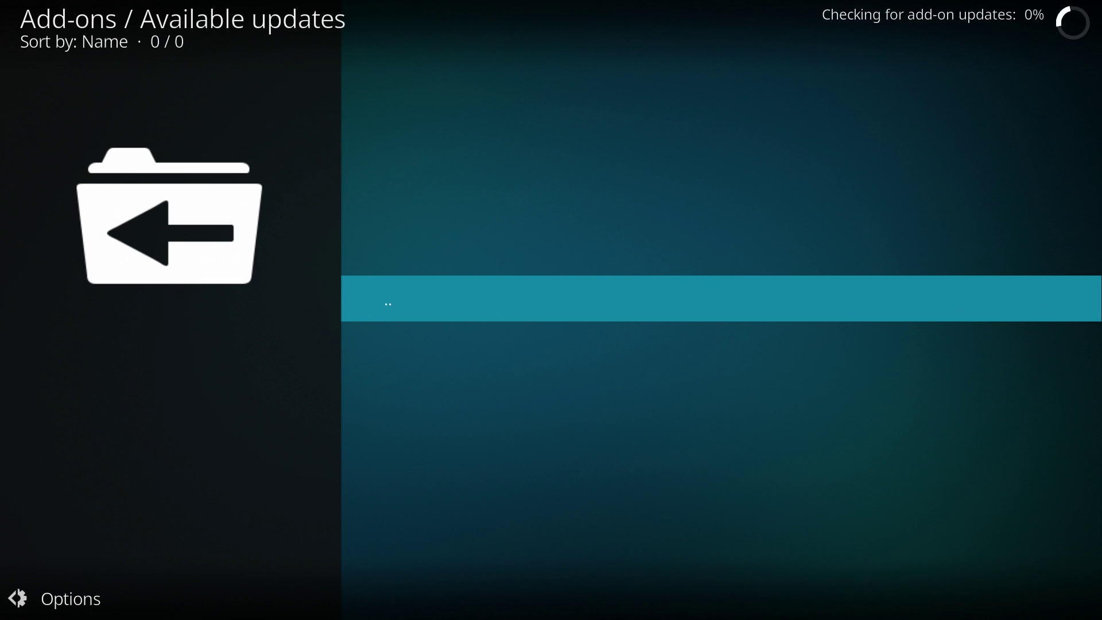
Leave the available updates and open the list of recently updated add-ons.
key(BackSpace)
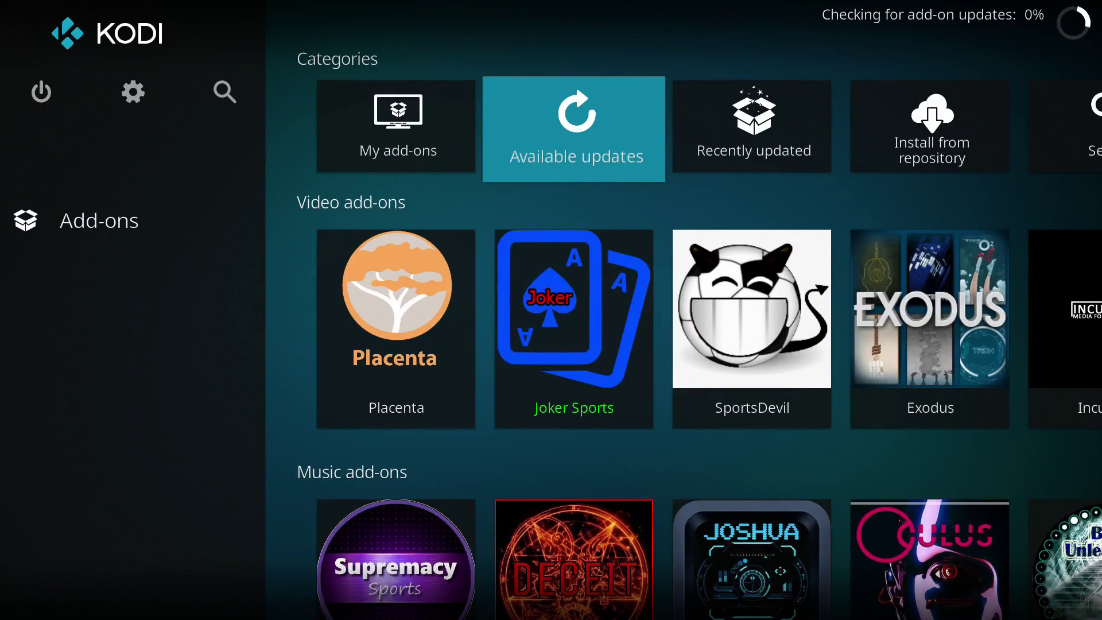
key(BackSpace)
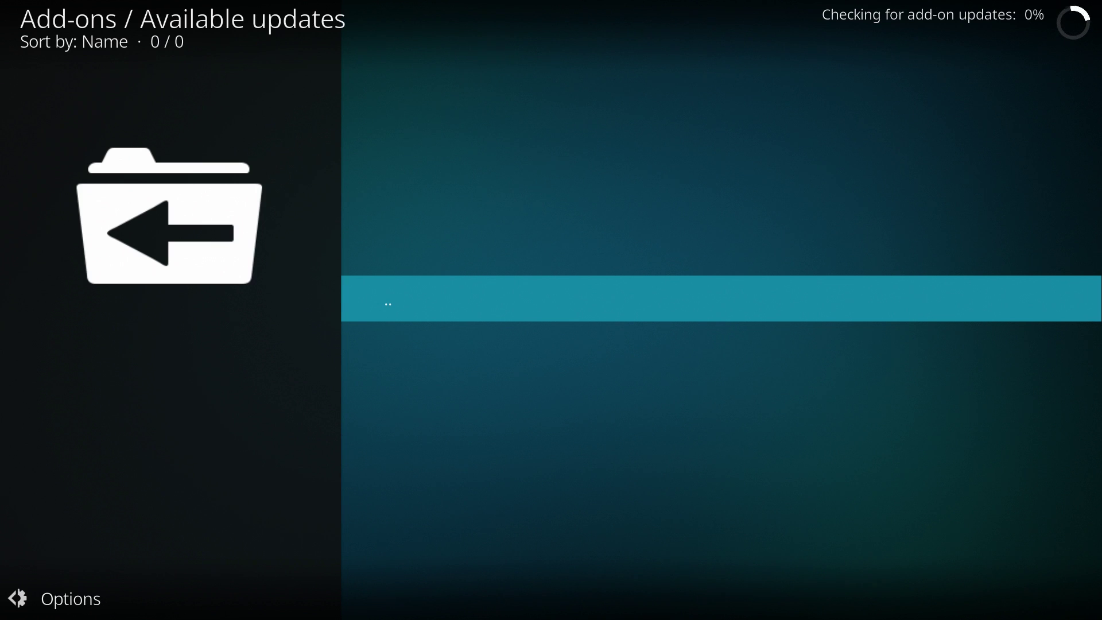
key(BackSpace)
key(Right)
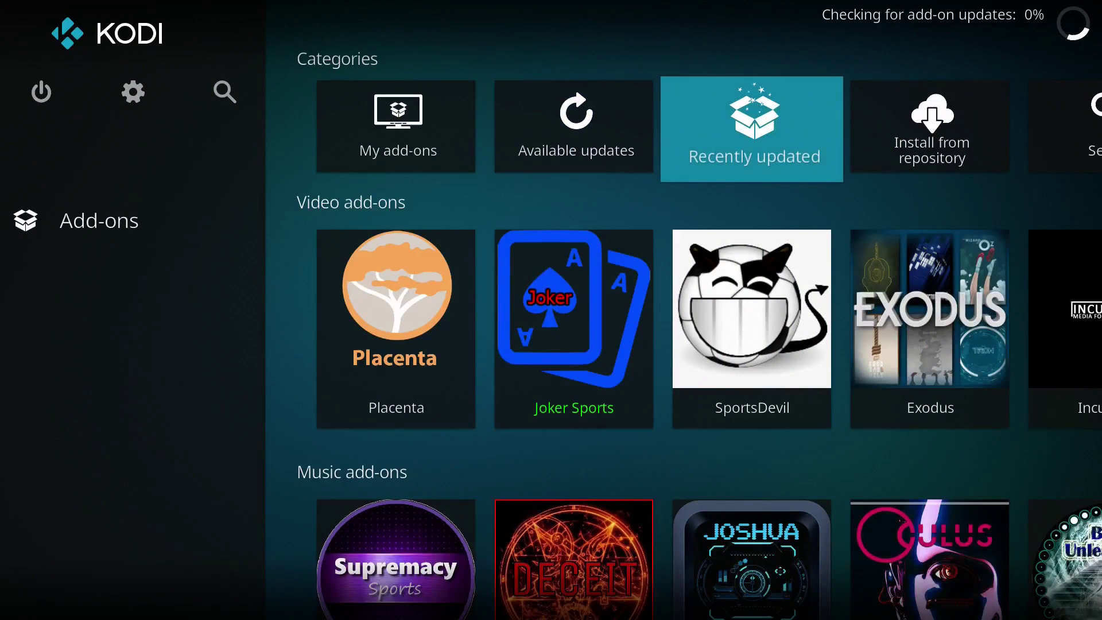
key(Return)
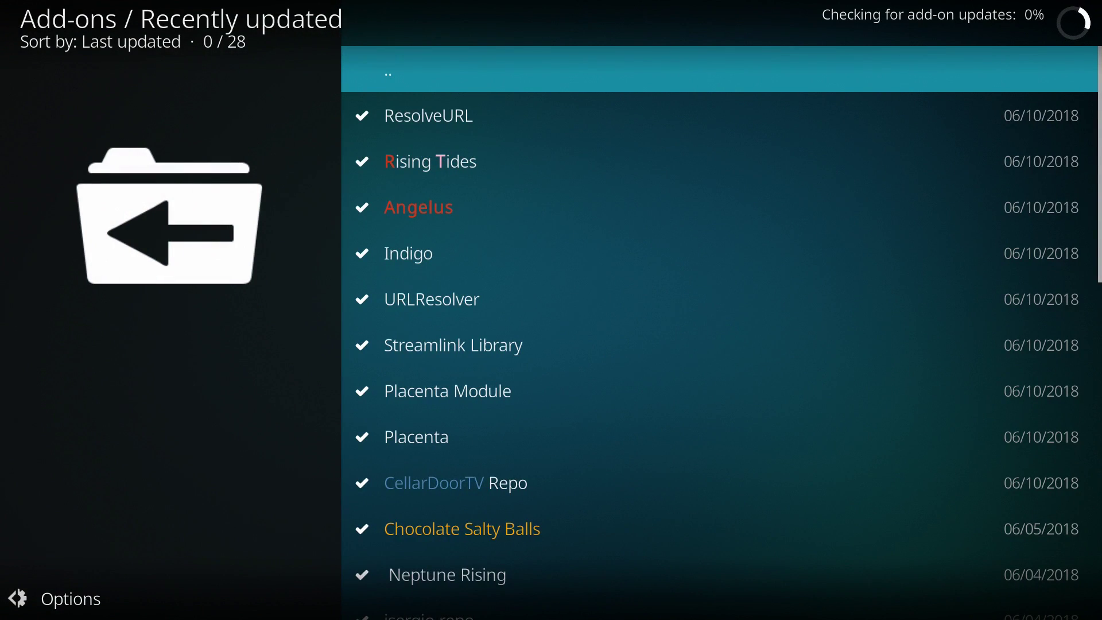
Examine the names and update dates of the recently updated add-ons, then return to the Kodi home screen.
key(Down)
key(Down)
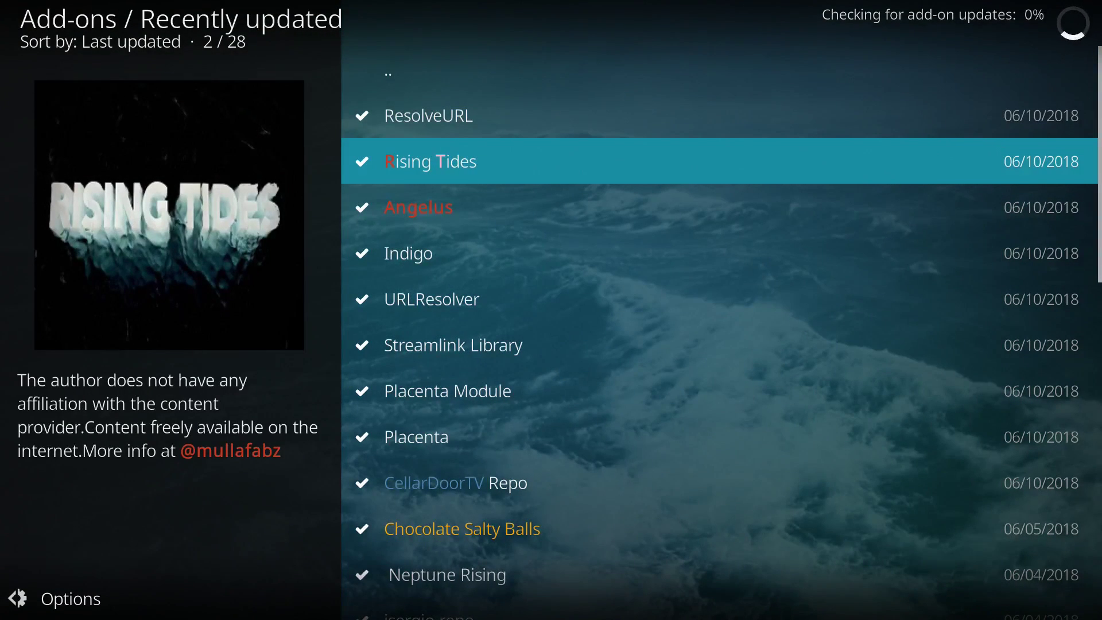
key(Down)
key(Down)
key(Down)
key(Down)
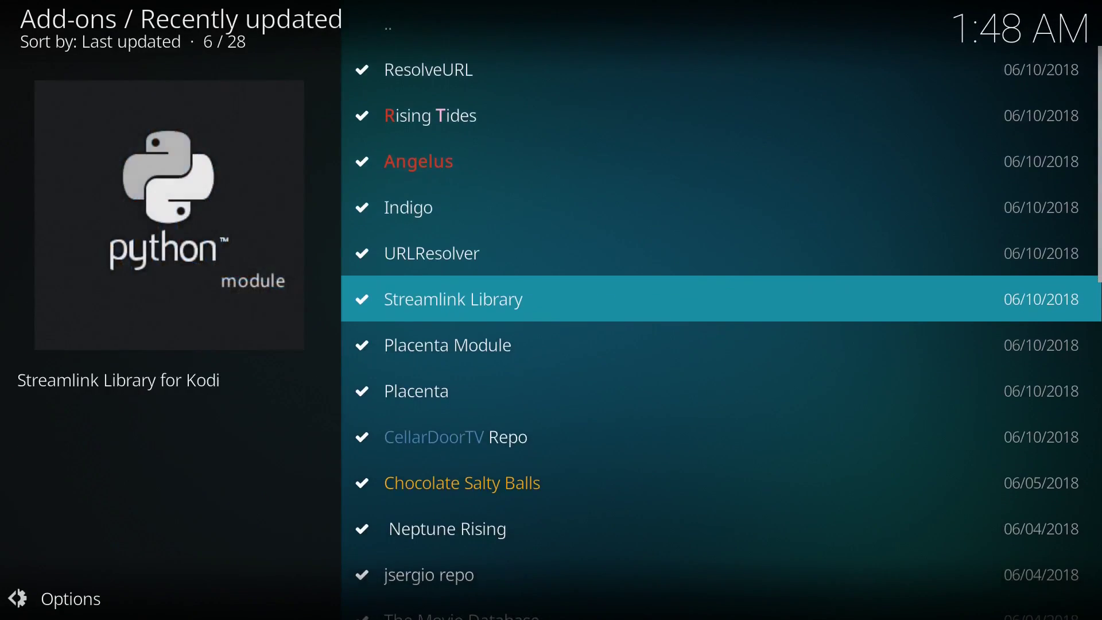
key(Down)
key(Down)
key(Down)
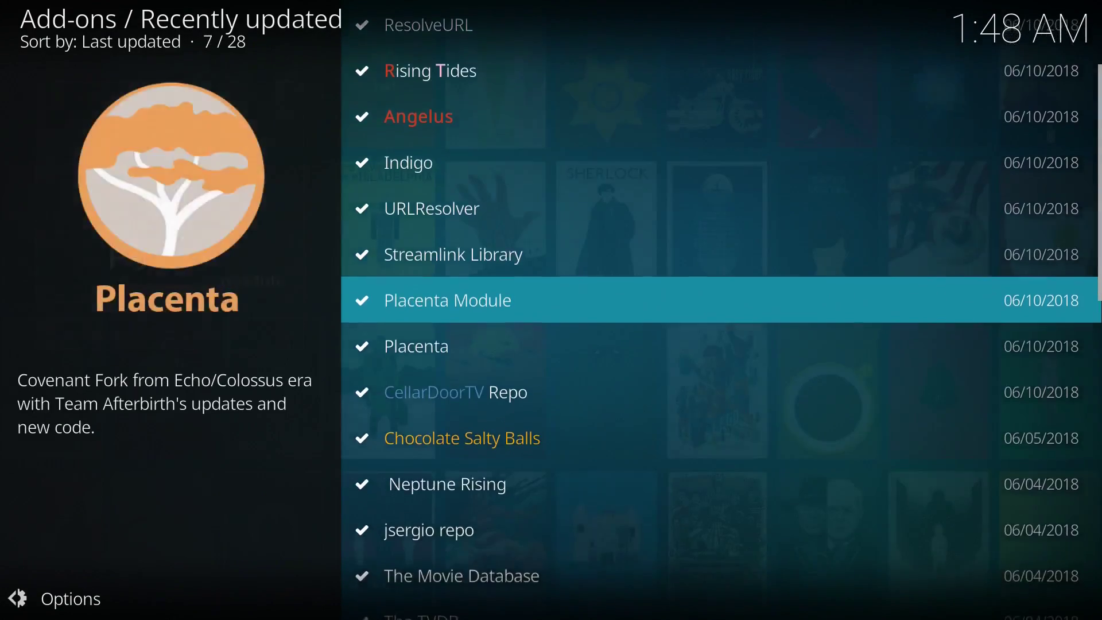
key(Up)
key(Up)
key(Up)
key(Up)
key(Up)
key(Up)
key(Up)
key(Up)
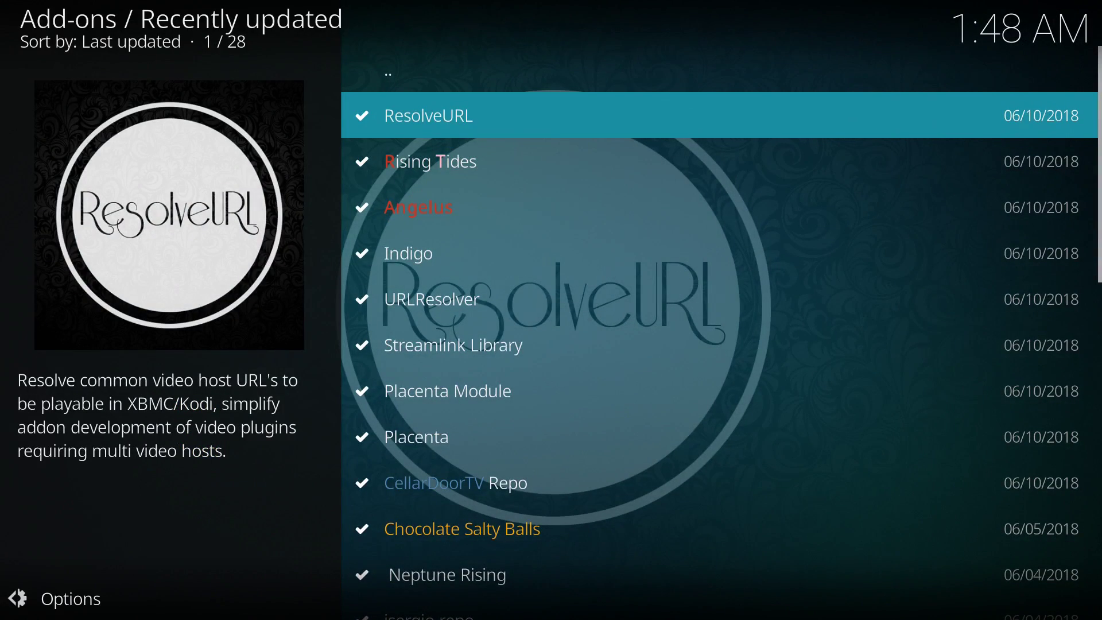
key(Down)
key(Down)
key(Down)
key(Down)
key(Down)
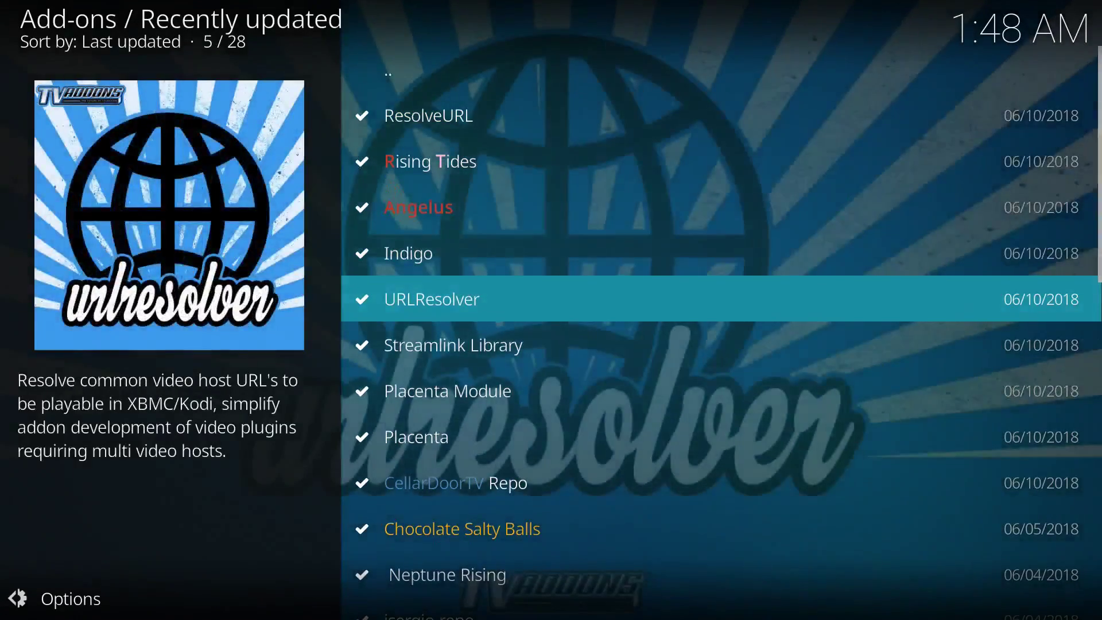
key(Down)
key(Down)
key(Down)
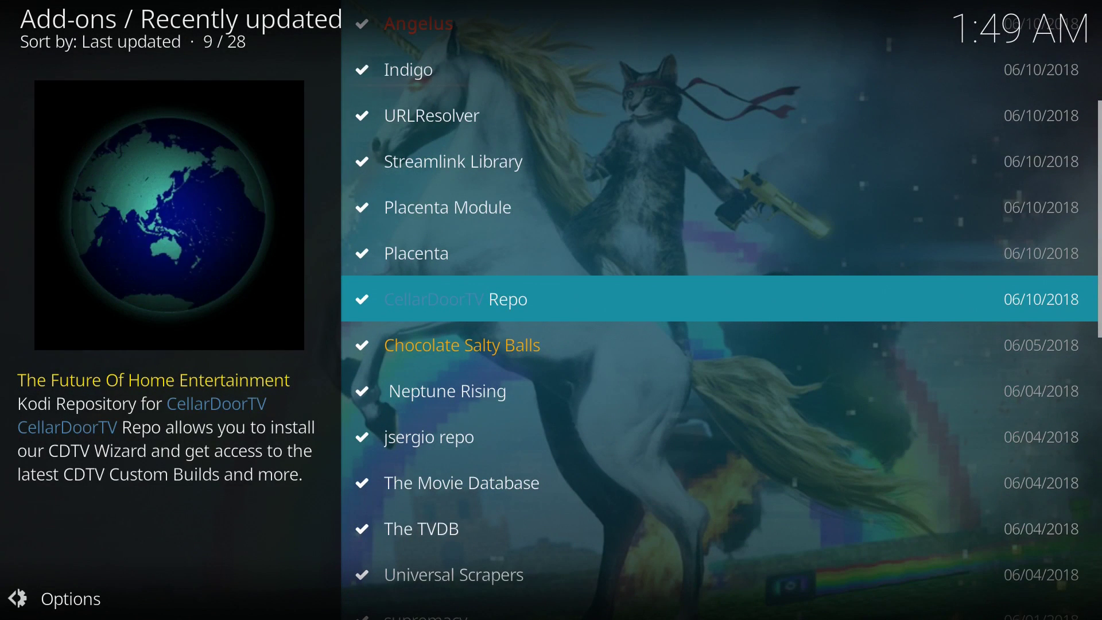
key(Up)
key(Up)
key(Up)
key(Up)
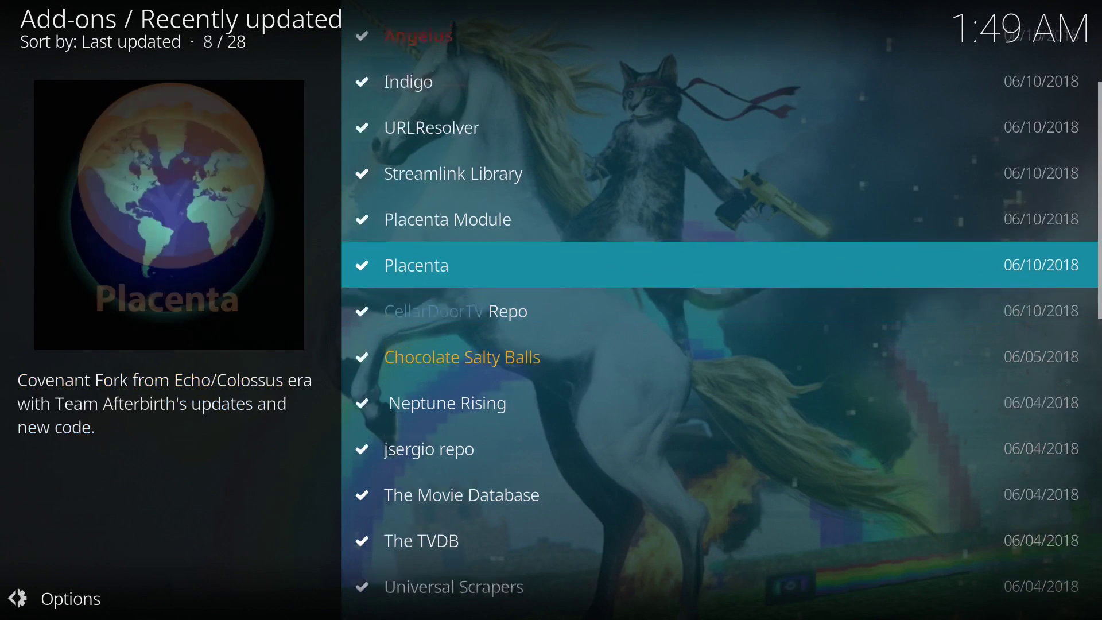
key(Up)
key(Up)
key(Up)
key(Up)
key(Up)
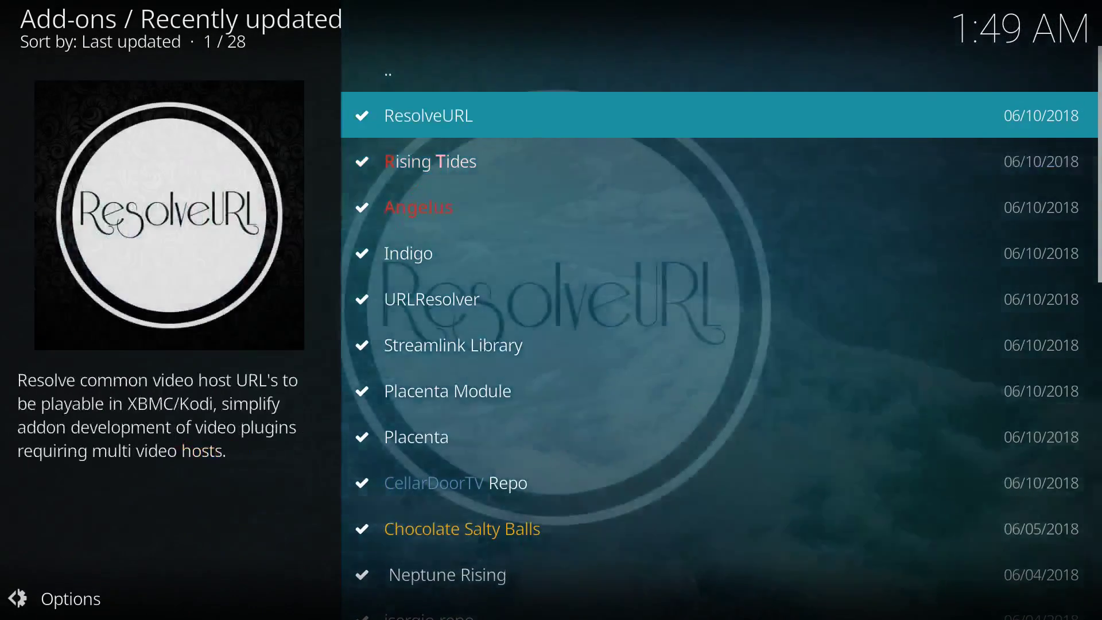
key(Return)
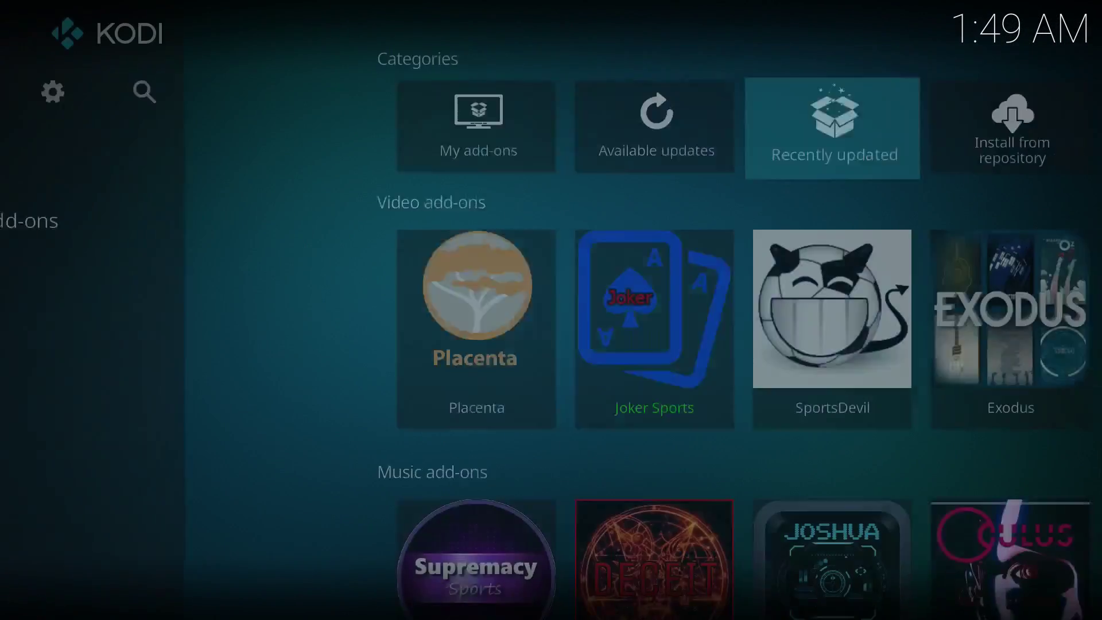
Exit Kodi to the TV box home screen using the power options.
key(Left)
key(Left)
key(Left)
key(Up)
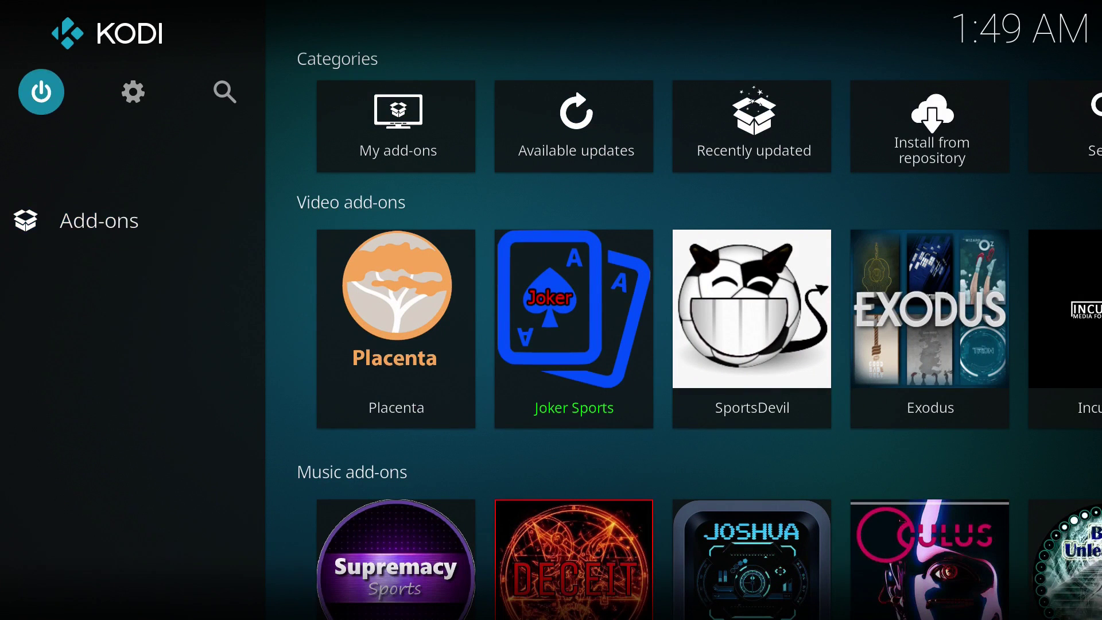
key(Return)
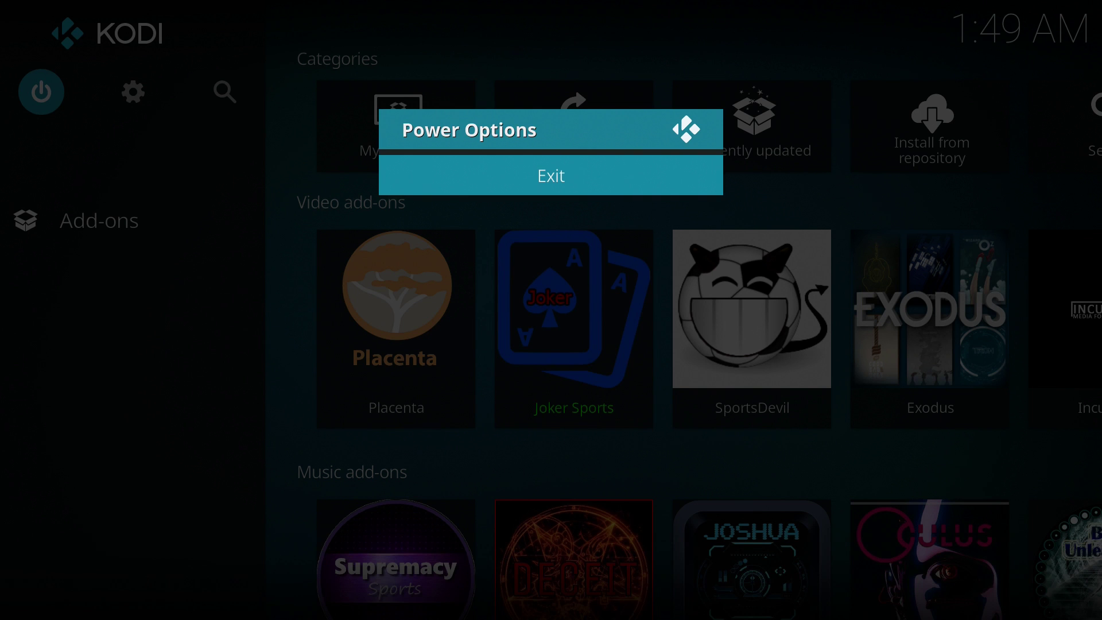
key(Return)
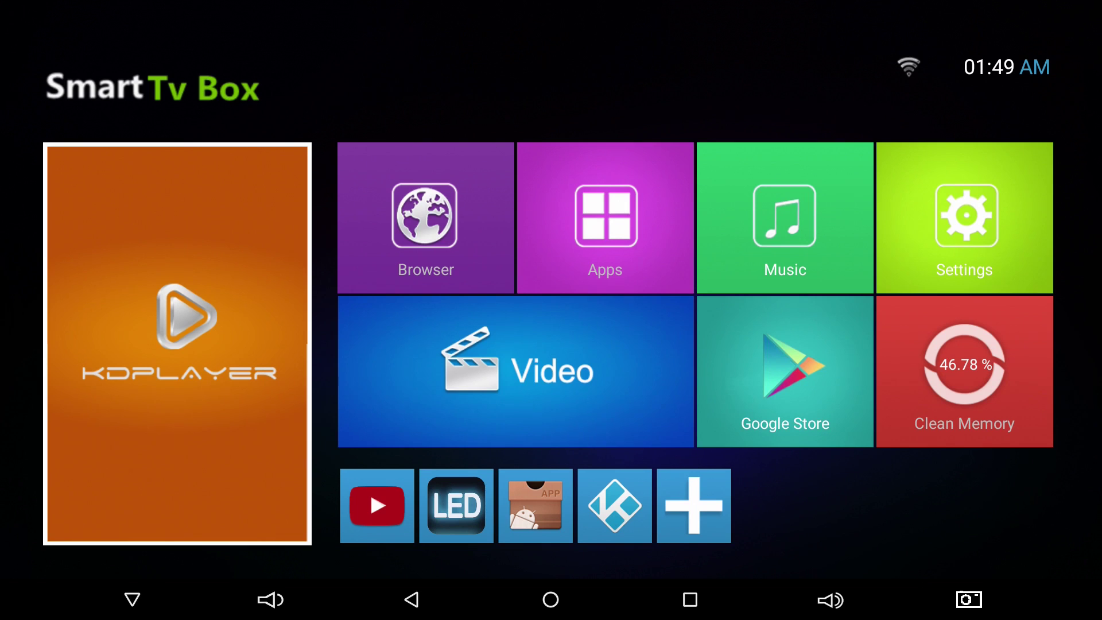
Open the TV box's Settings from its home screen.
key(Right)
key(Right)
key(Right)
key(Right)
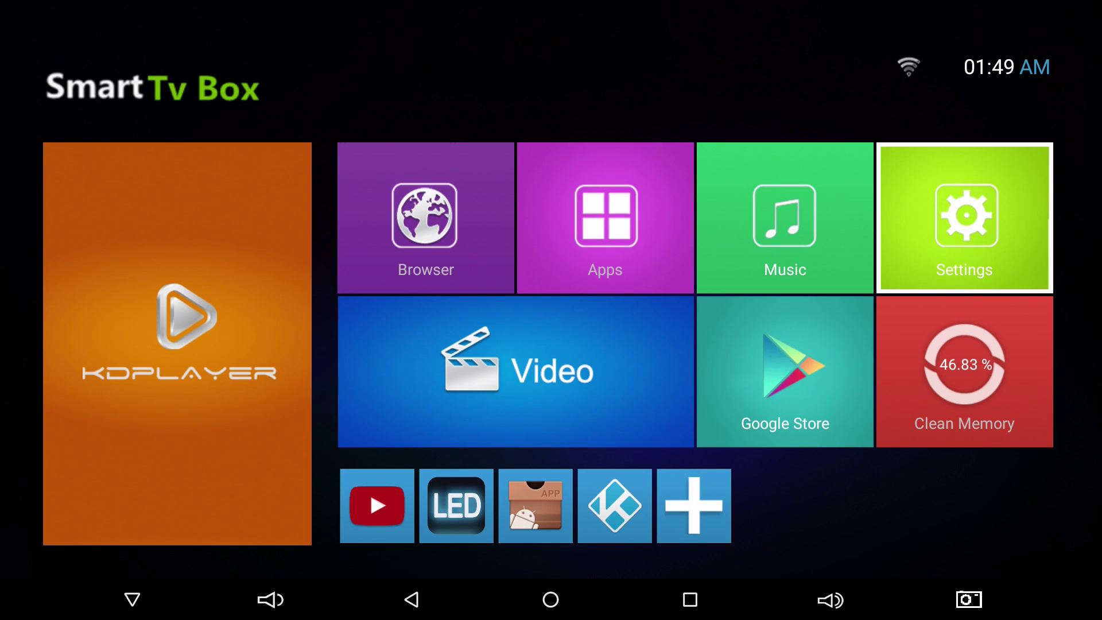
key(Return)
Open the Internal shared storage details in the Storage settings.
key(Down)
key(Down)
key(Down)
key(Down)
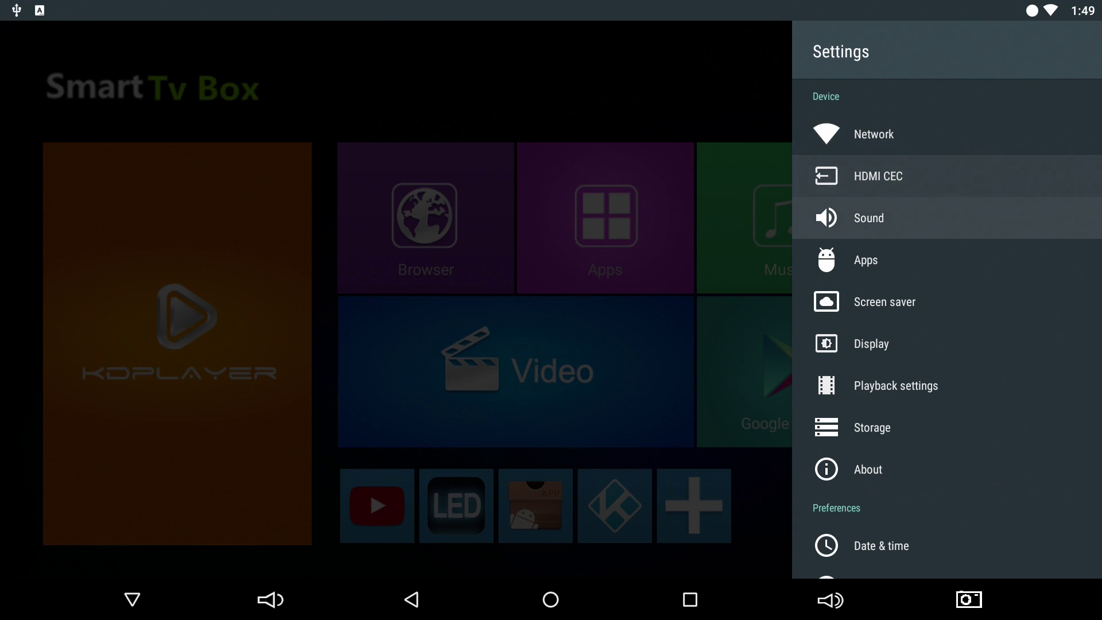
key(Down)
key(Down)
key(Down)
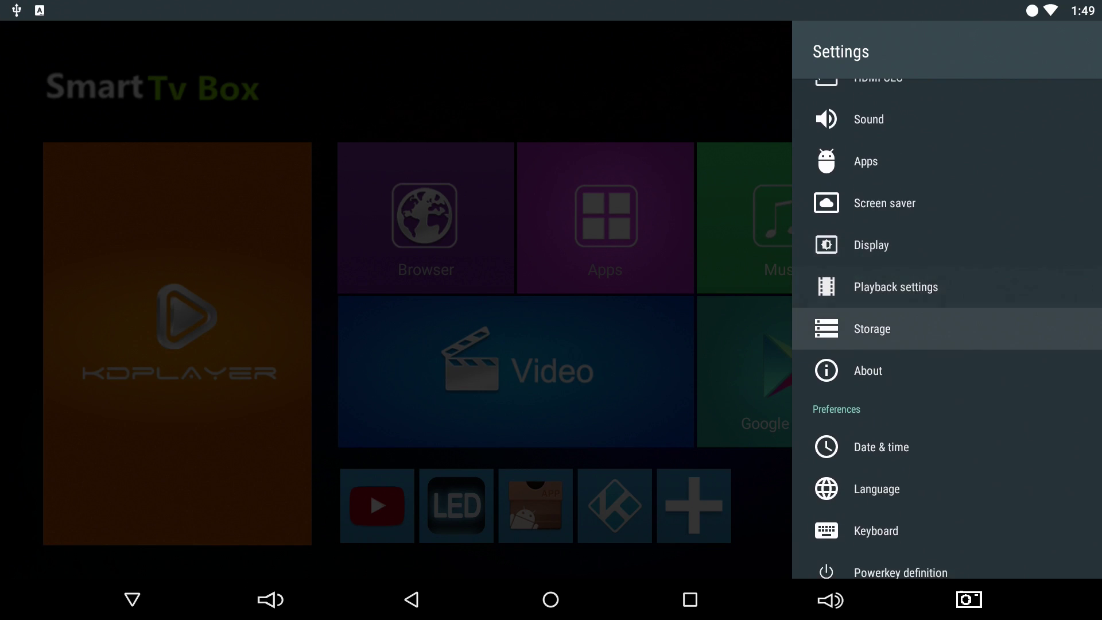
key(Return)
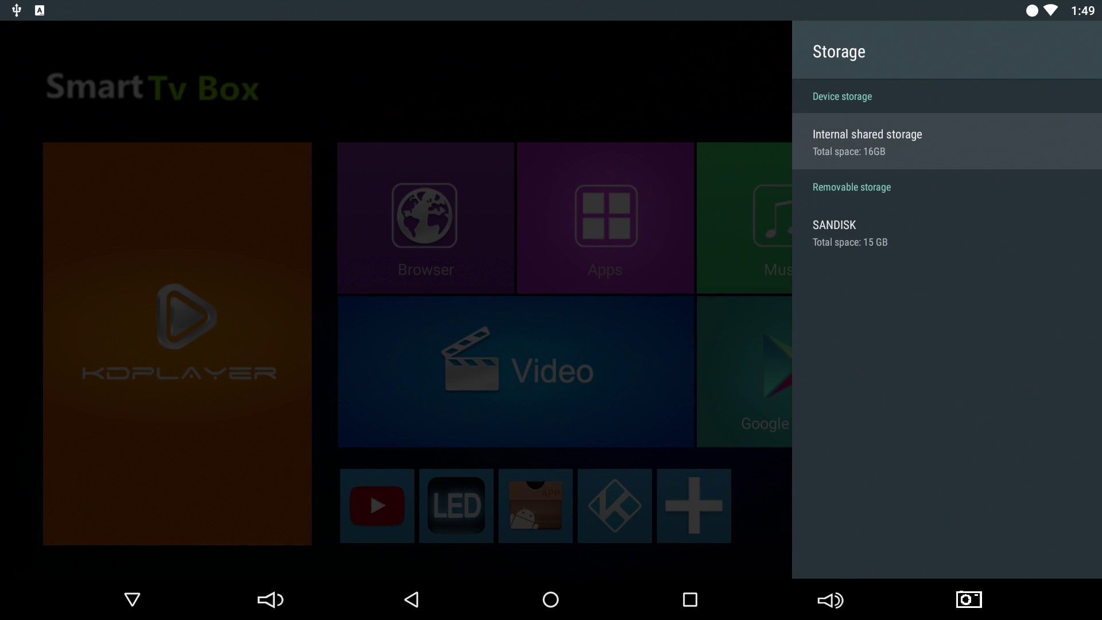
key(Return)
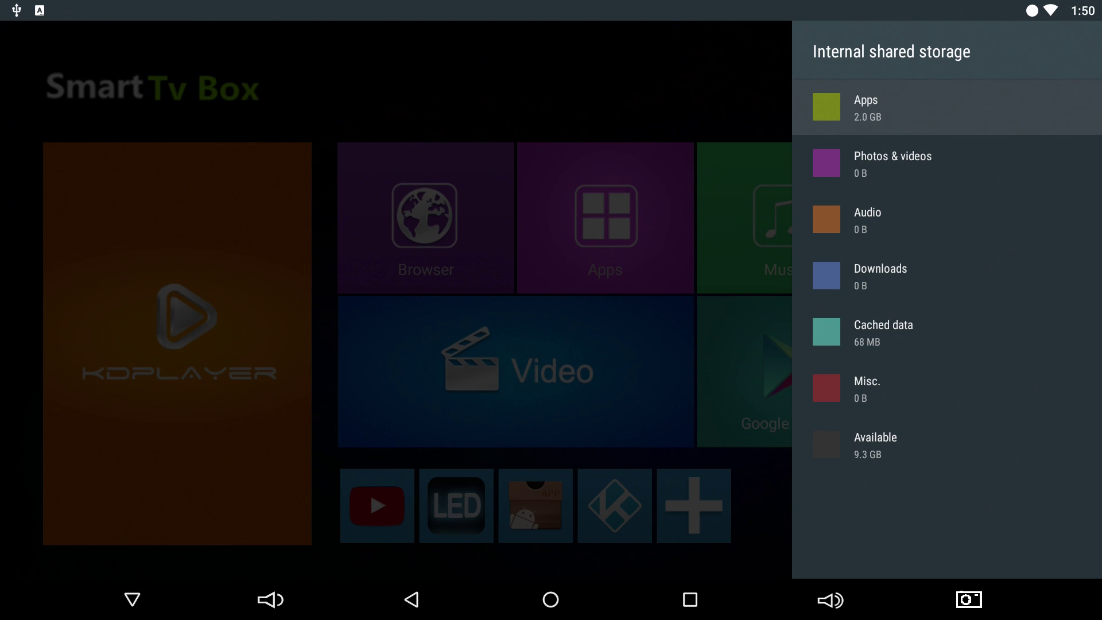
Review the internal storage breakdown from Apps down to the available space.
key(Down)
key(Down)
key(Down)
key(Down)
key(Down)
key(Down)
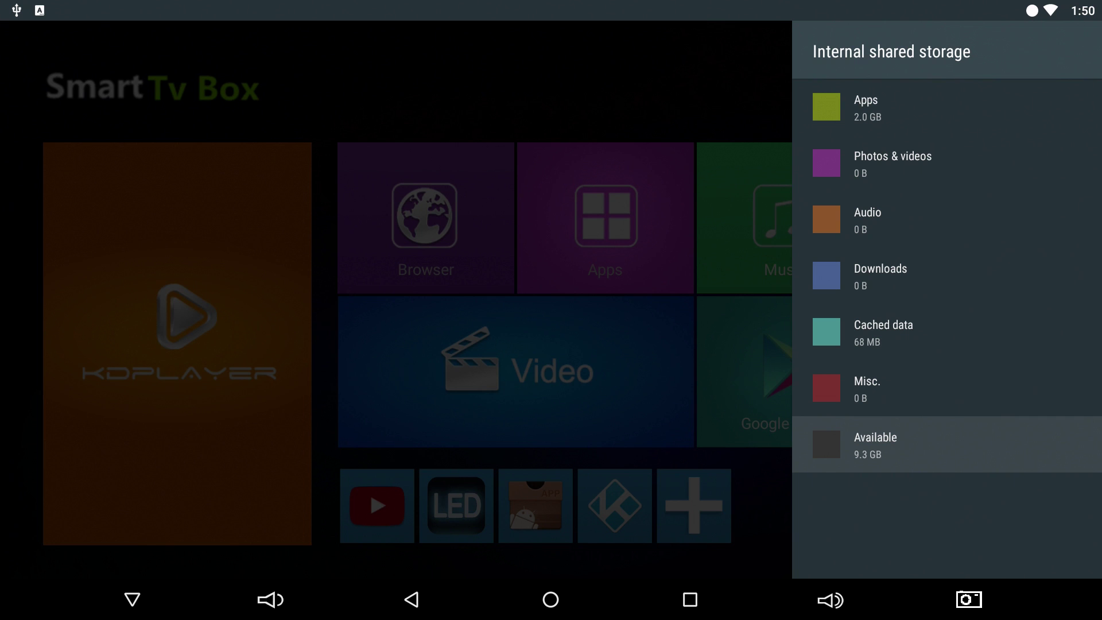
Clear the cached data from the internal shared storage and confirm.
key(Up)
key(Up)
key(Up)
key(Down)
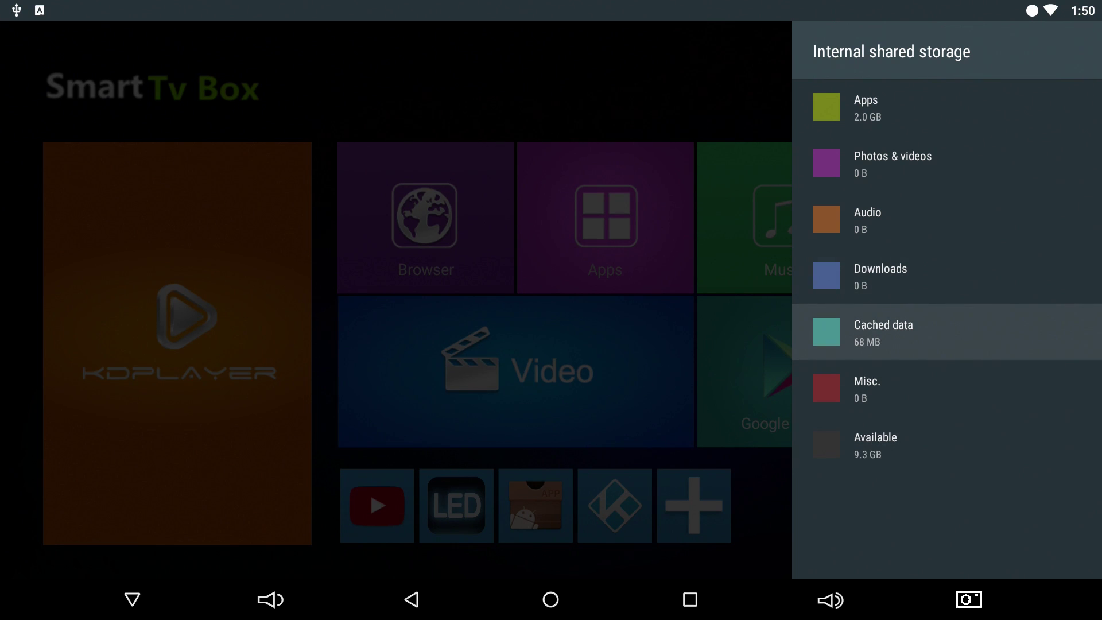
key(Return)
key(Return)
Check the available internal space and return to the main Settings list.
key(Down)
key(Down)
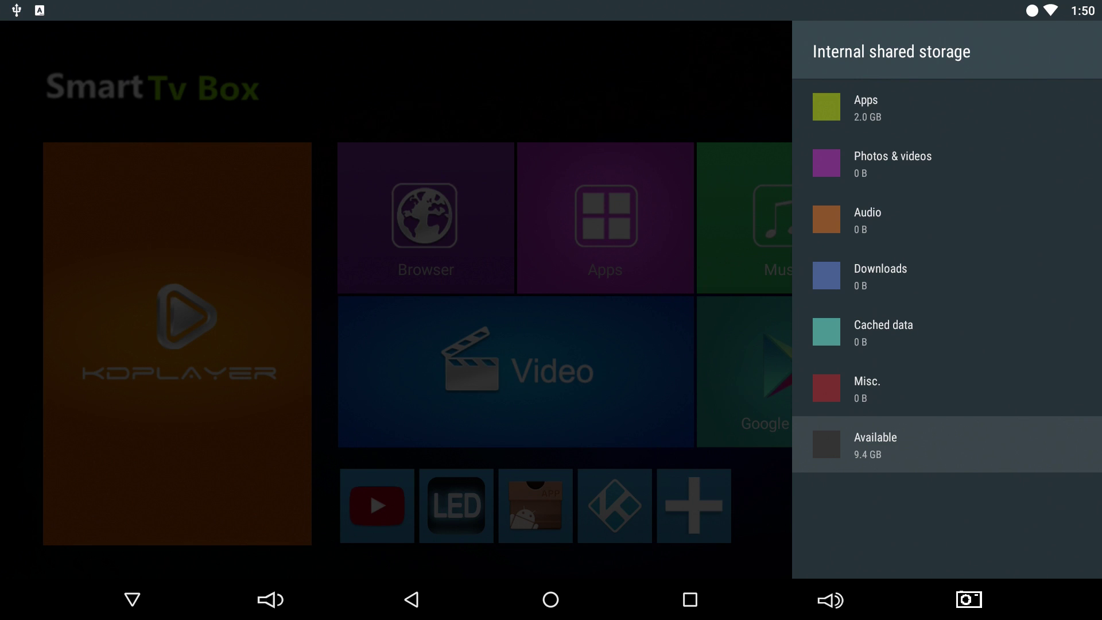
key(Escape)
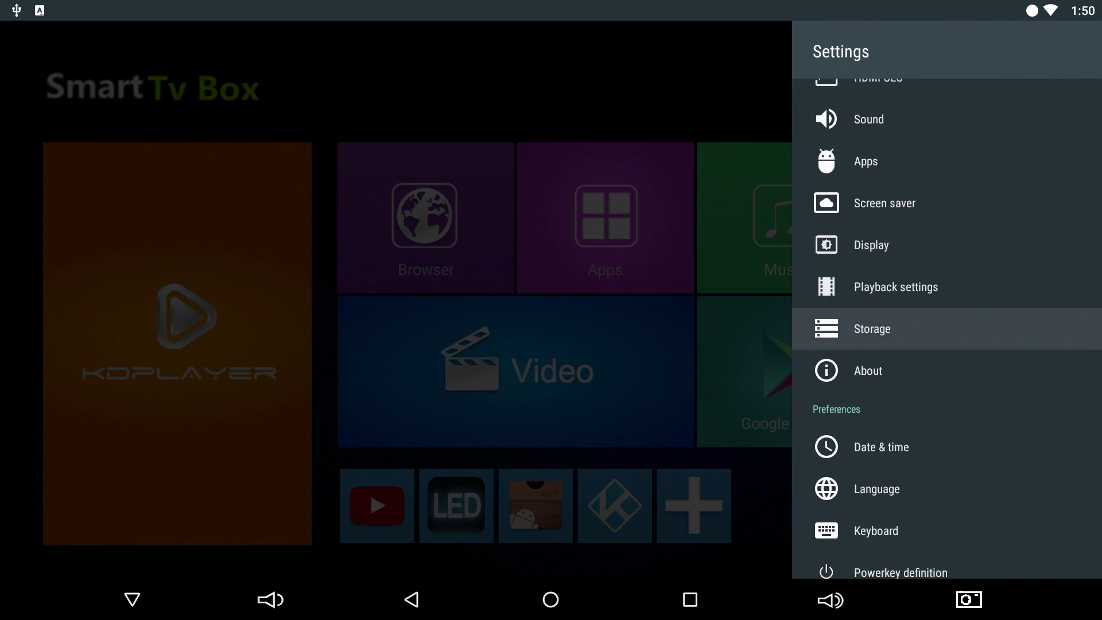